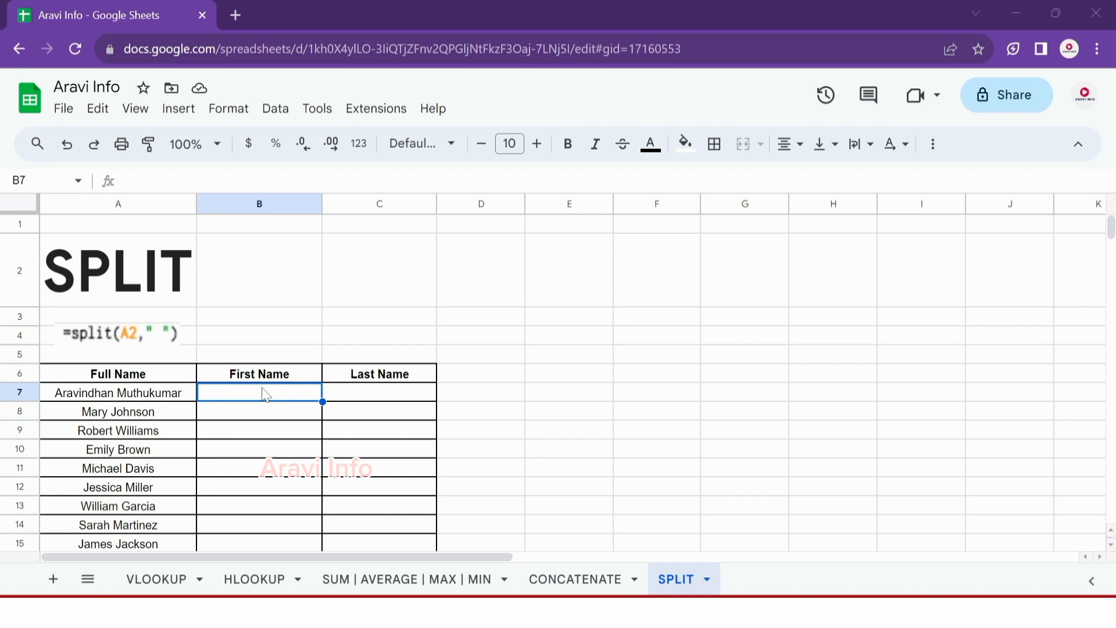
# - Deselect the First Name cell to view the SPLIT sheet's Full Name table in columns A–C
pyautogui.click(487, 424)
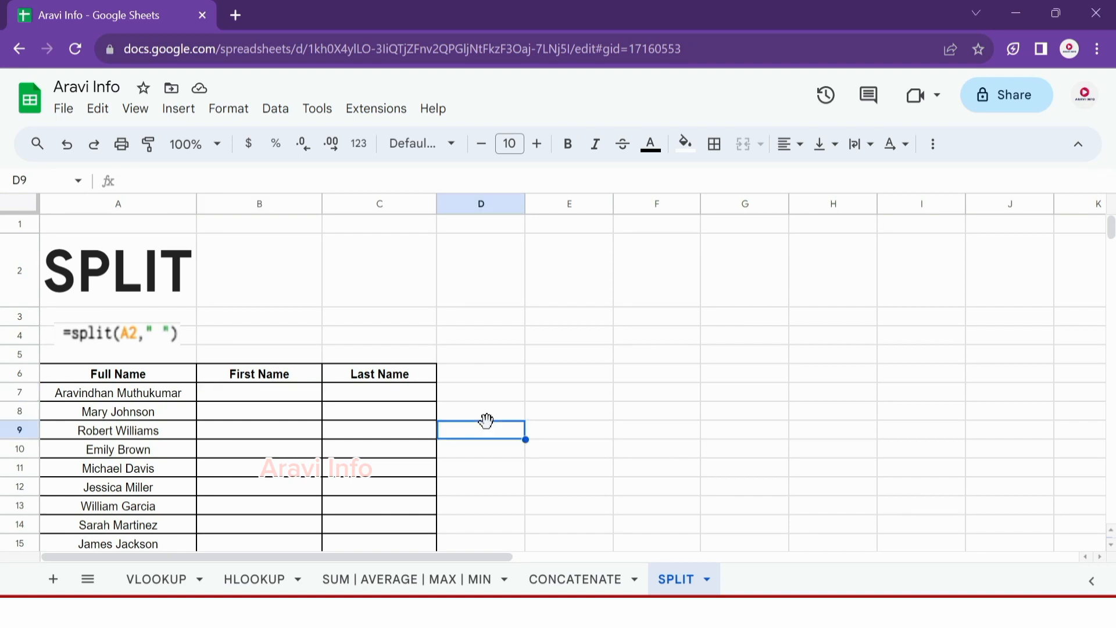
pyautogui.click(264, 396)
pyautogui.write('Ara')
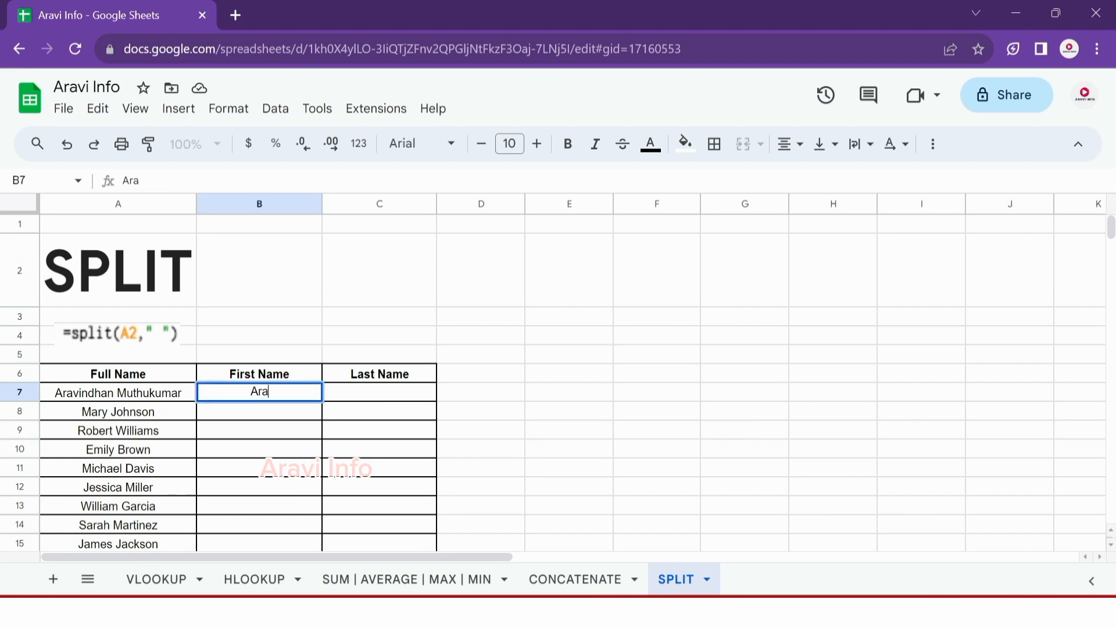
pyautogui.write('vindhan')
pyautogui.press('Return')
pyautogui.click(265, 397)
pyautogui.press('Right')
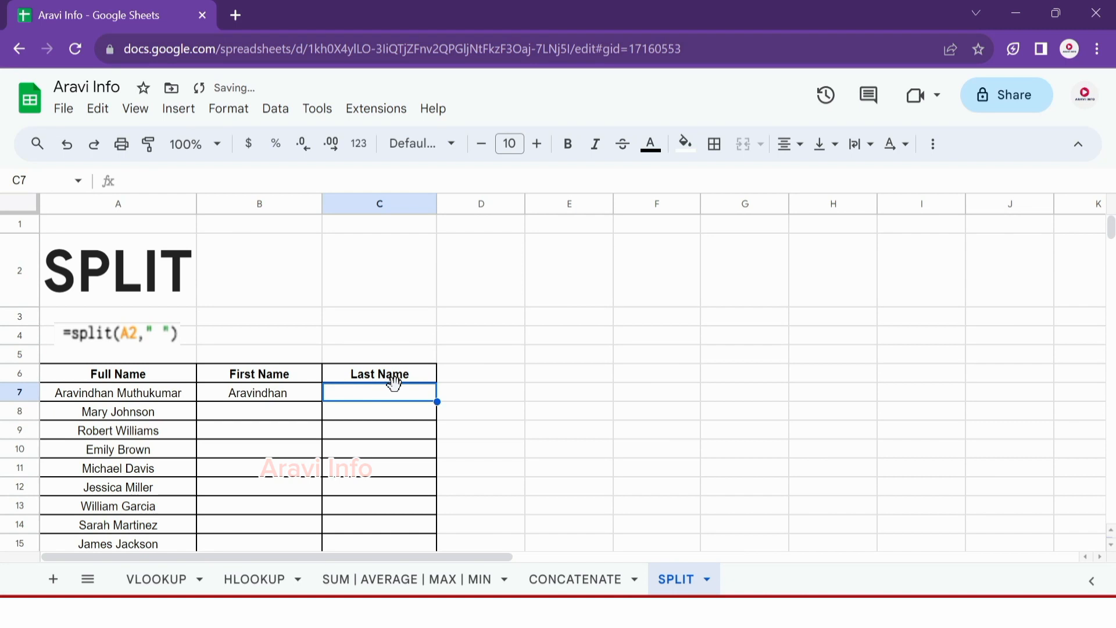
pyautogui.write('Mu')
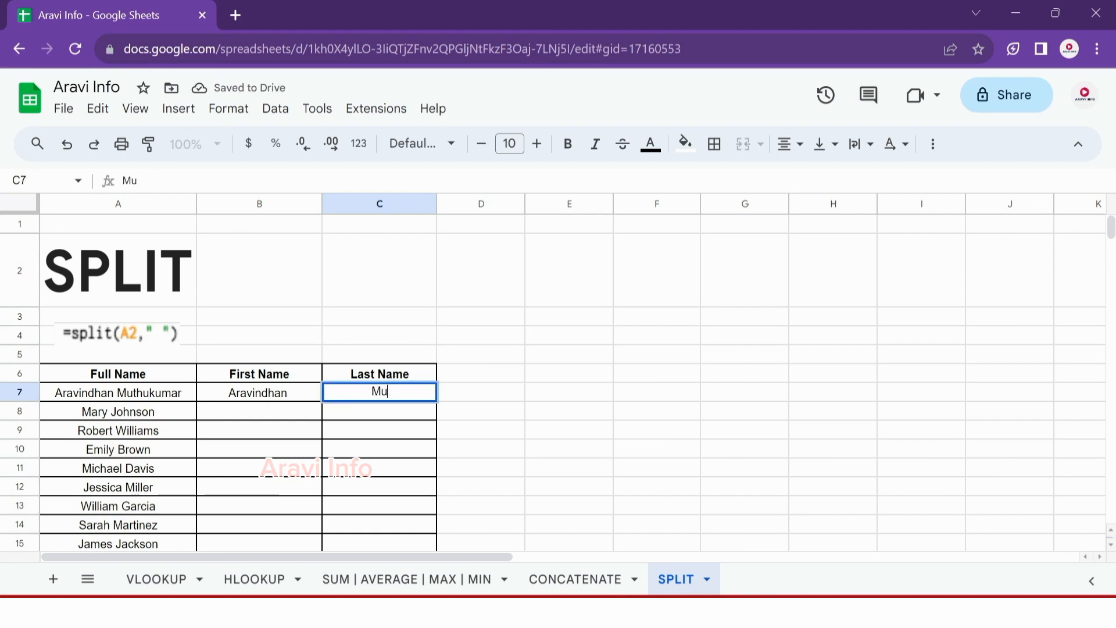
pyautogui.write('thukumar')
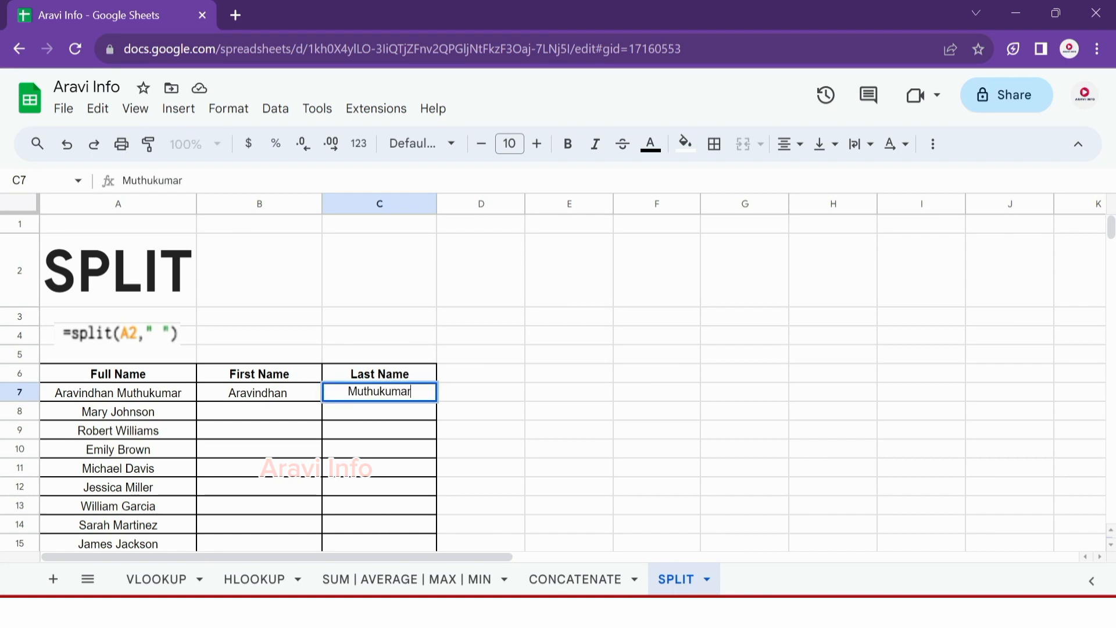
pyautogui.click(509, 449)
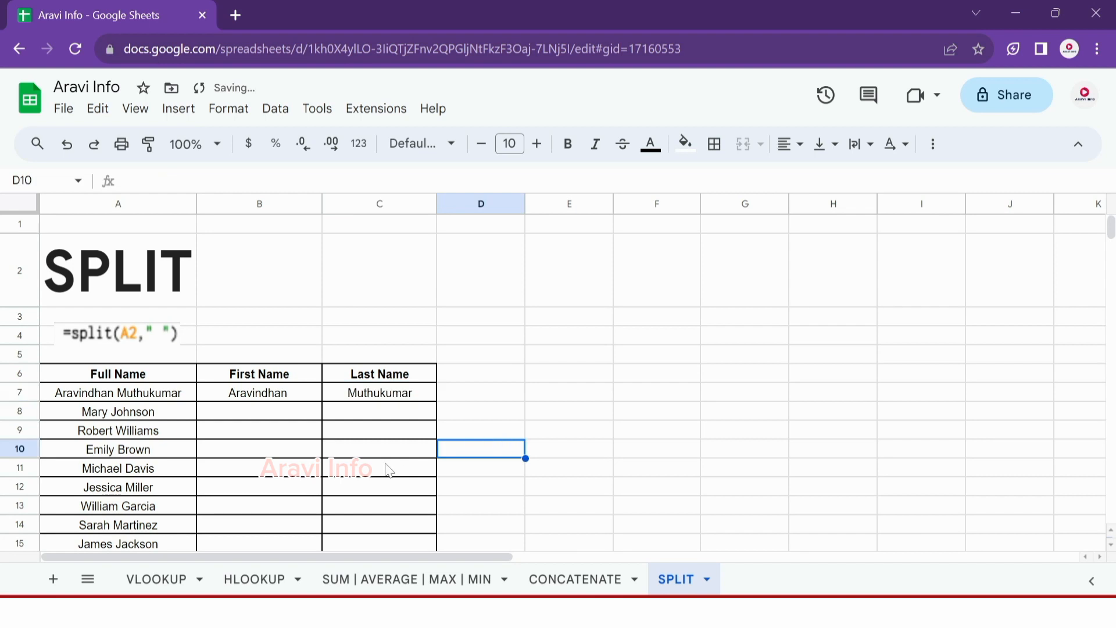
pyautogui.scroll(-4, 383, 467)
pyautogui.scroll(-1, 377, 473)
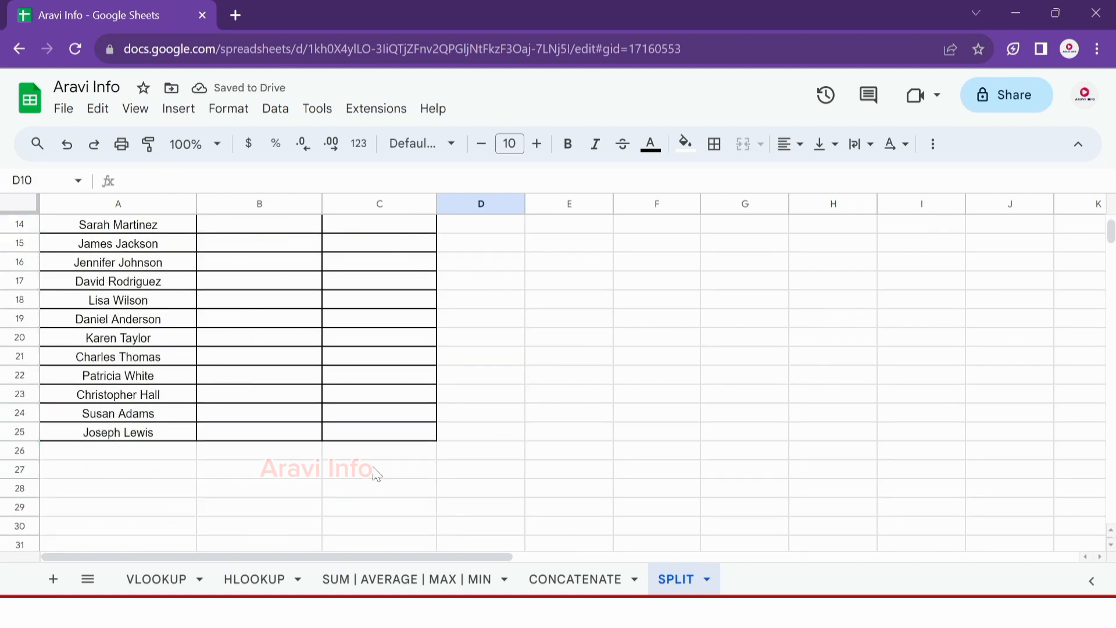
pyautogui.scroll(6, 377, 474)
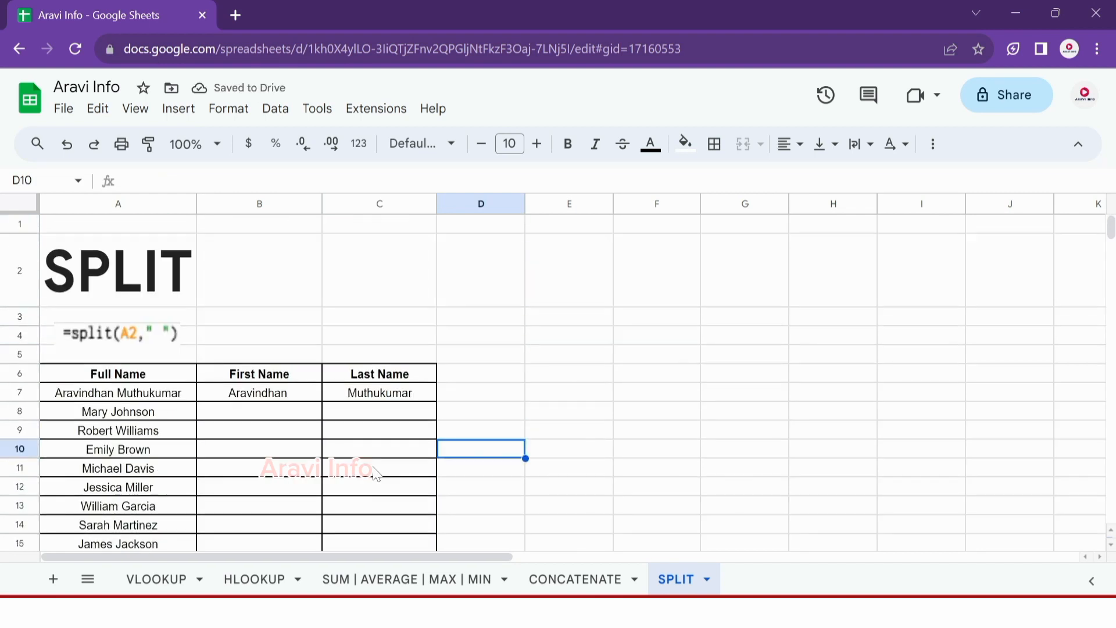
pyautogui.click(299, 399)
pyautogui.hotkey('shift', 'Right')
pyautogui.press('Delete')
pyautogui.press('Left')
pyautogui.press('Right')
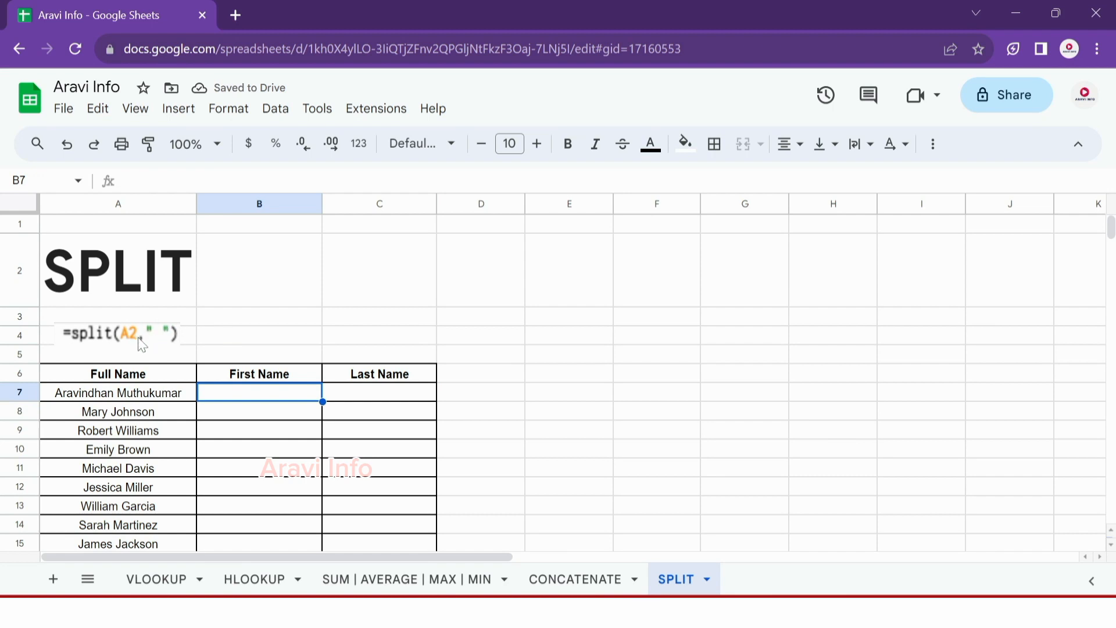
pyautogui.doubleClick(256, 391)
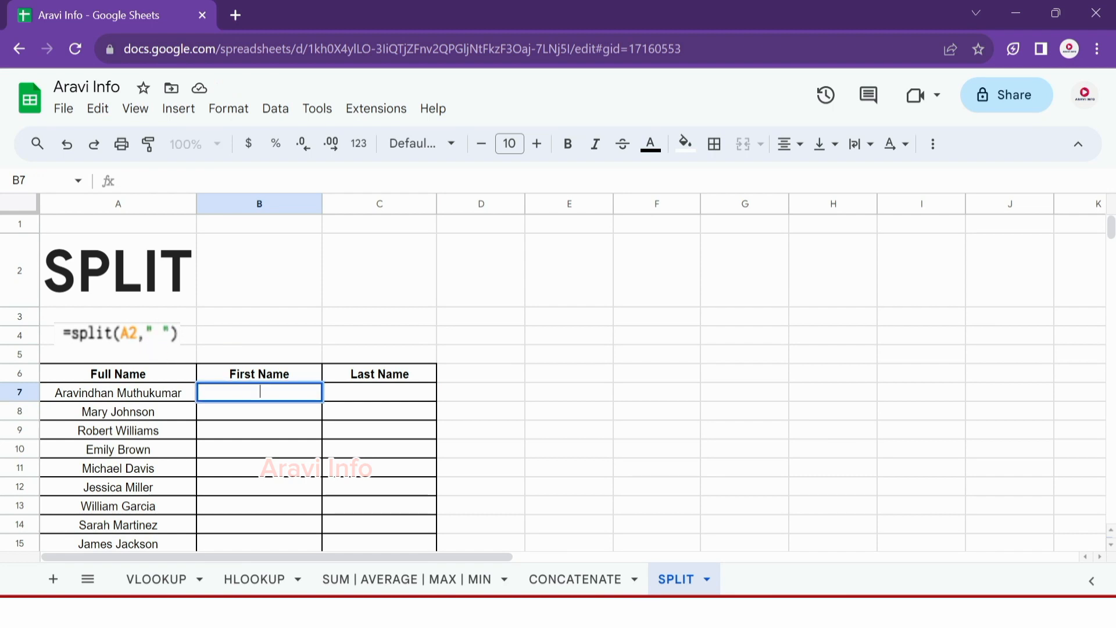
# - Enter =SPLIT(A7,"") in B7, which returns #VALUE!, then reopen B7 for editing
pyautogui.write('=')
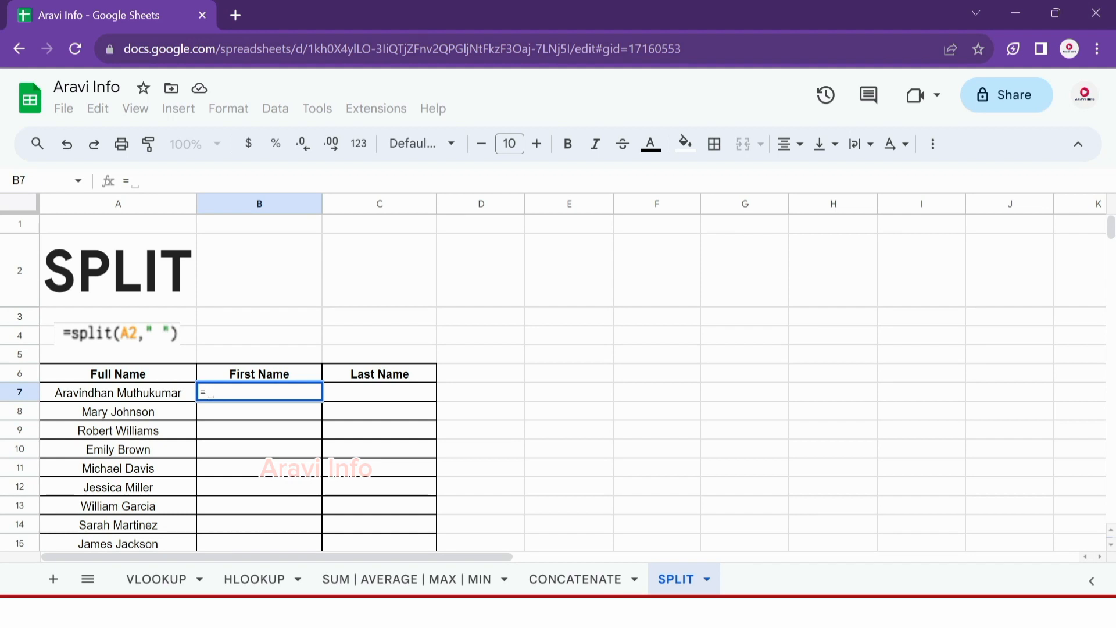
pyautogui.write('s')
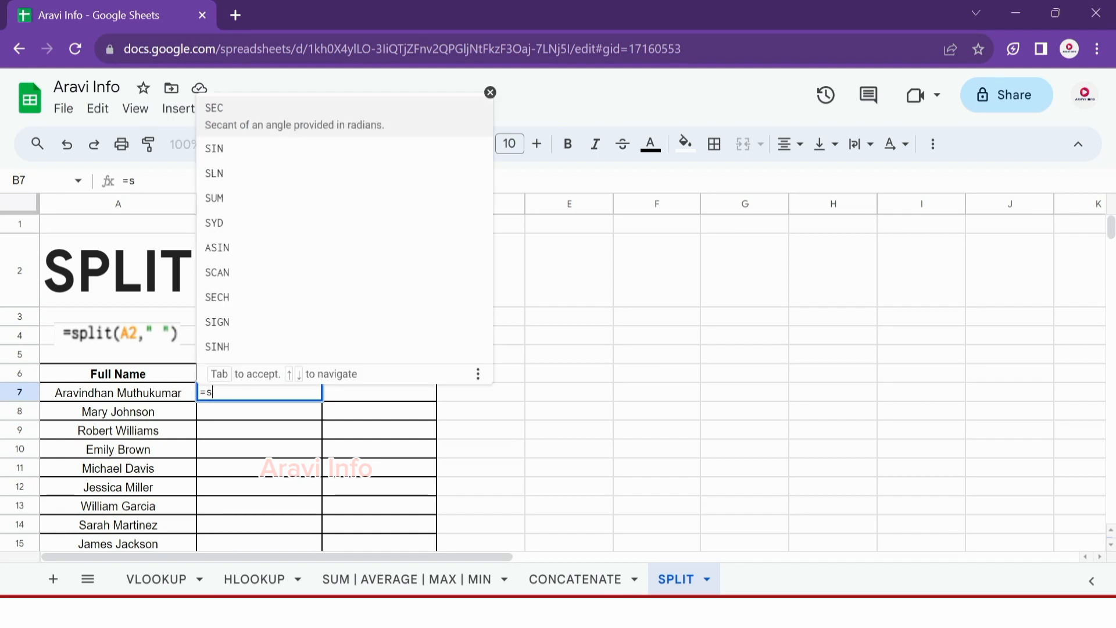
pyautogui.write('plit')
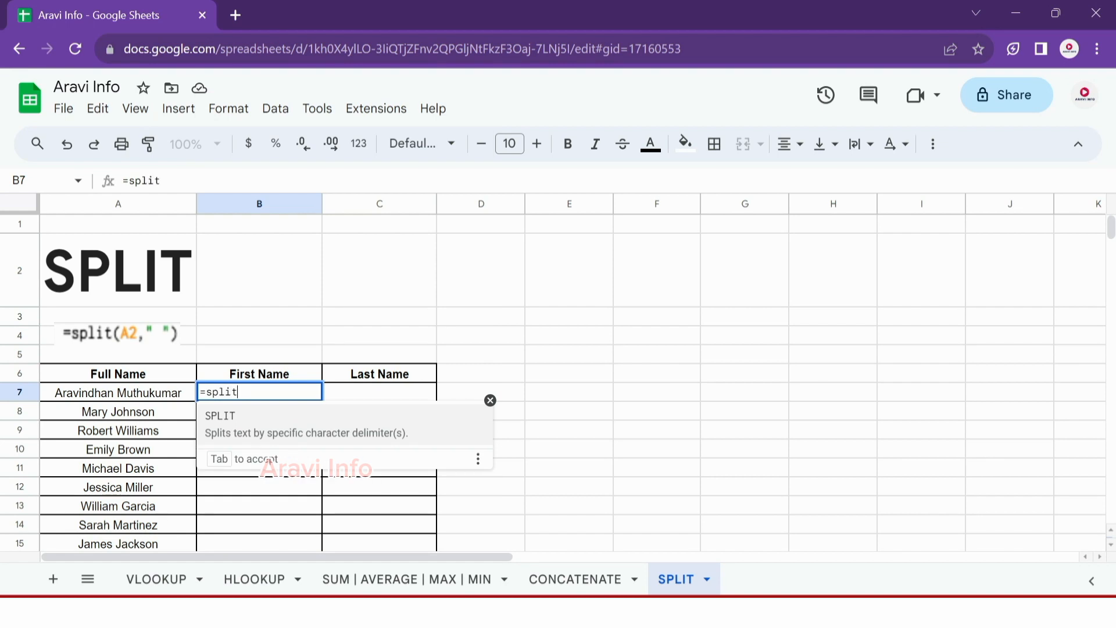
pyautogui.press('Tab')
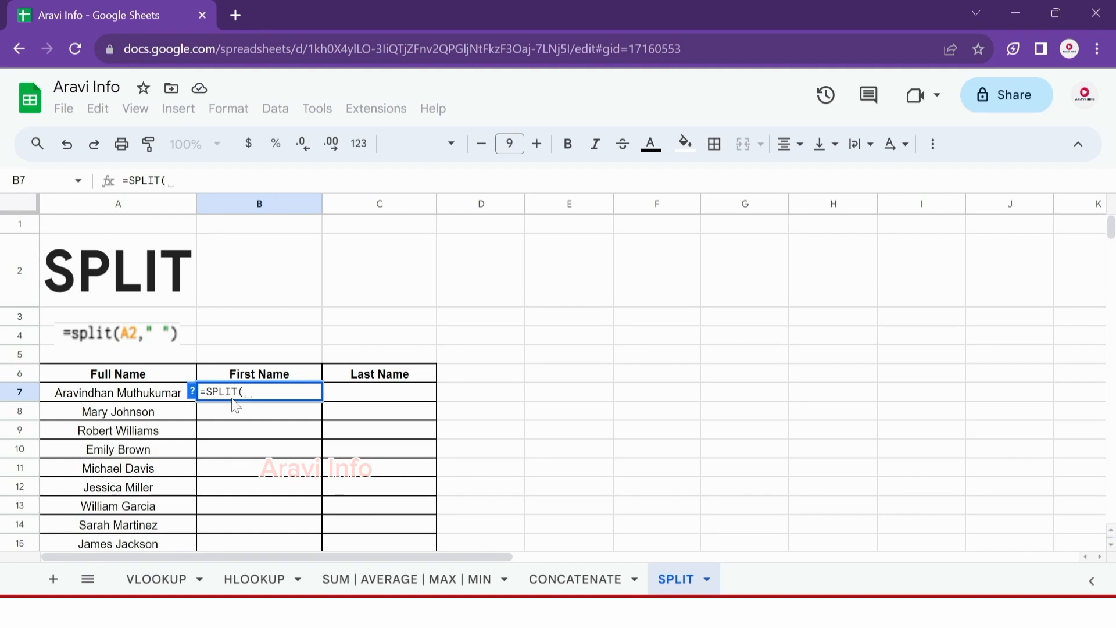
pyautogui.click(133, 399)
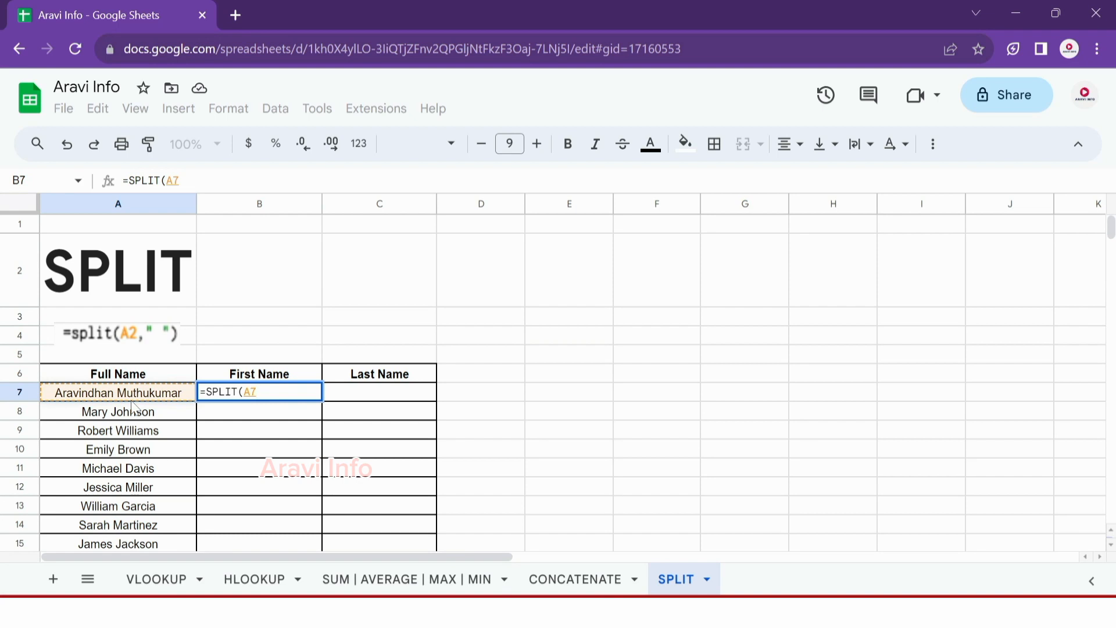
pyautogui.write(',')
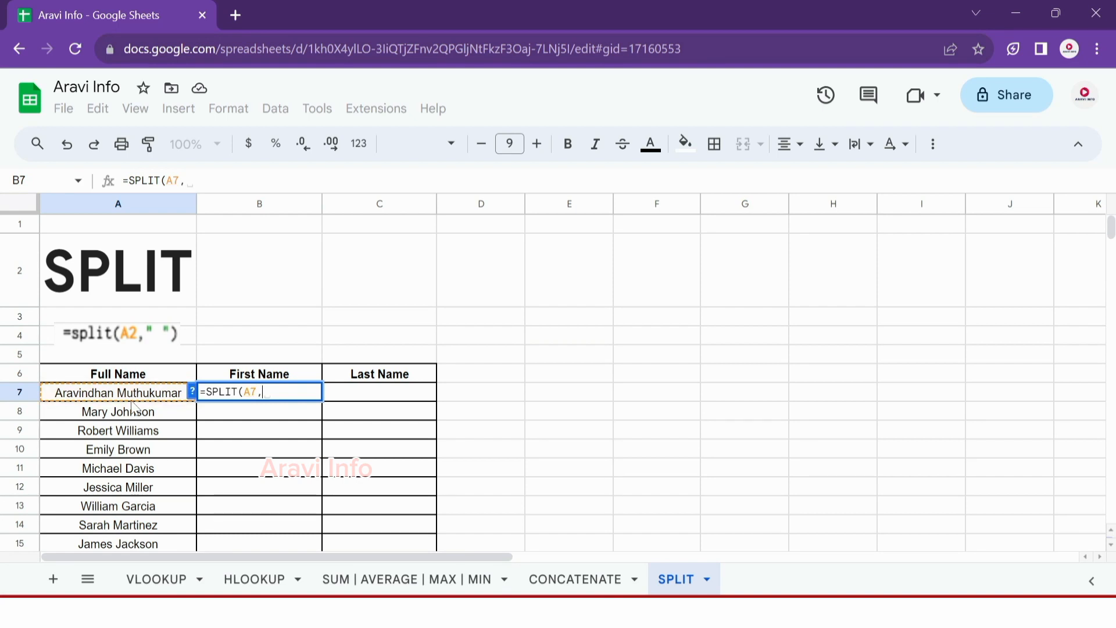
pyautogui.write('""')
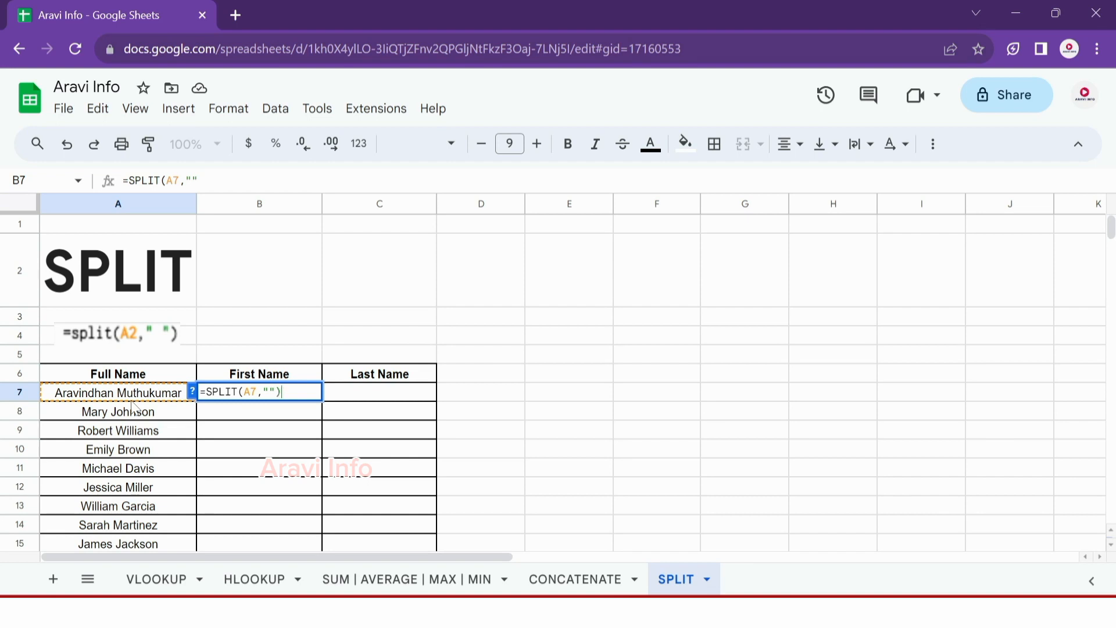
pyautogui.write(')')
pyautogui.press('Return')
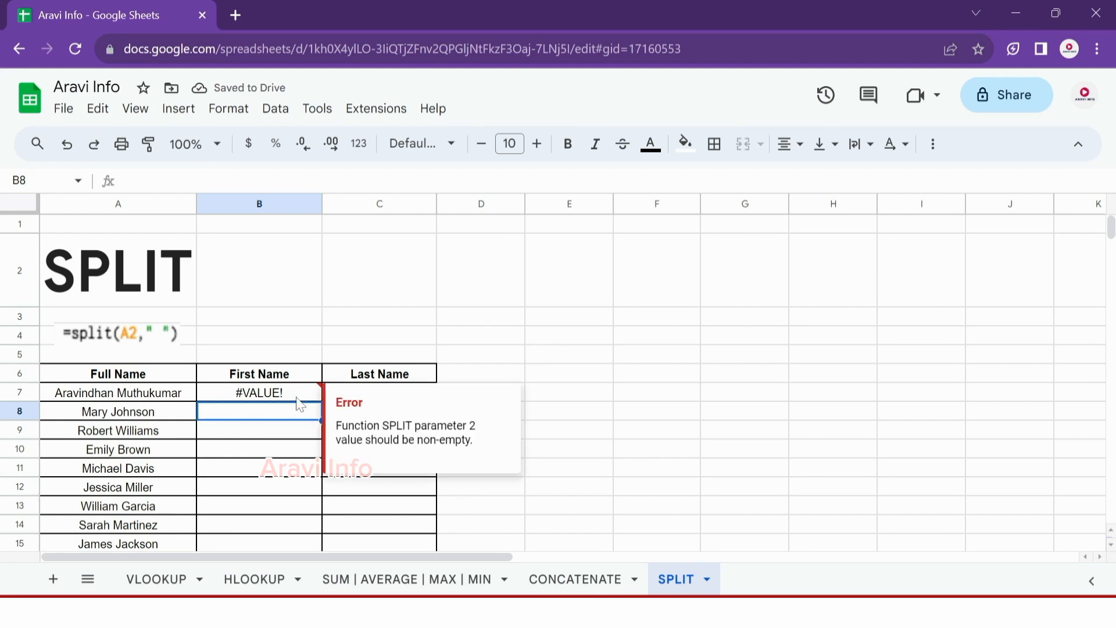
pyautogui.click(297, 397)
pyautogui.press('Return')
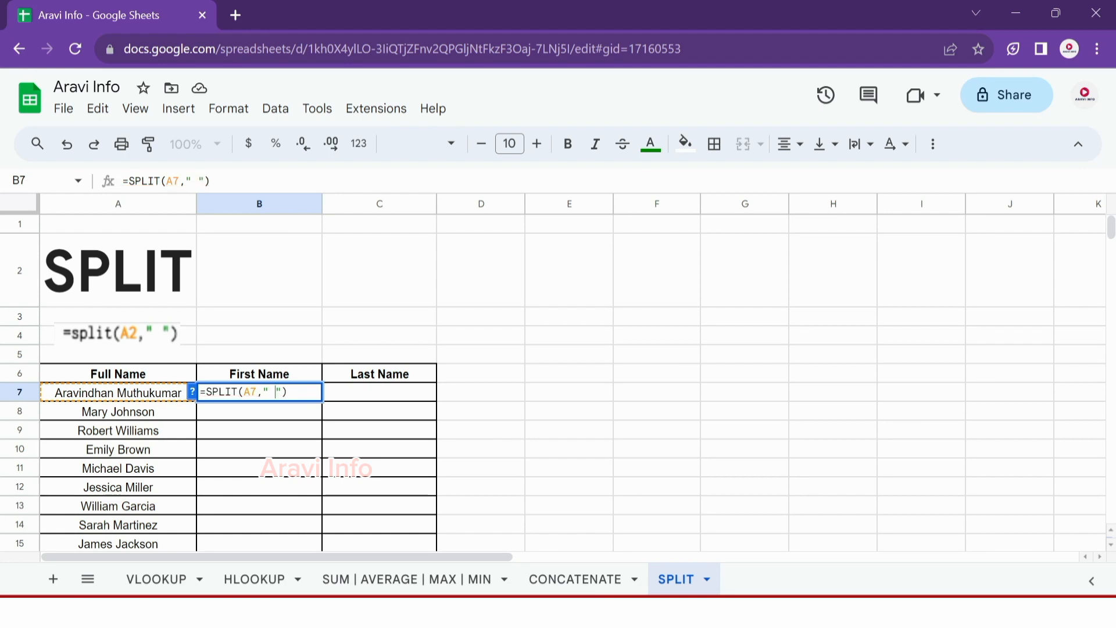
# - Commit the space-delimited fix, then undo it and delete B7's formula, leaving row 7 blank
pyautogui.press('Return')
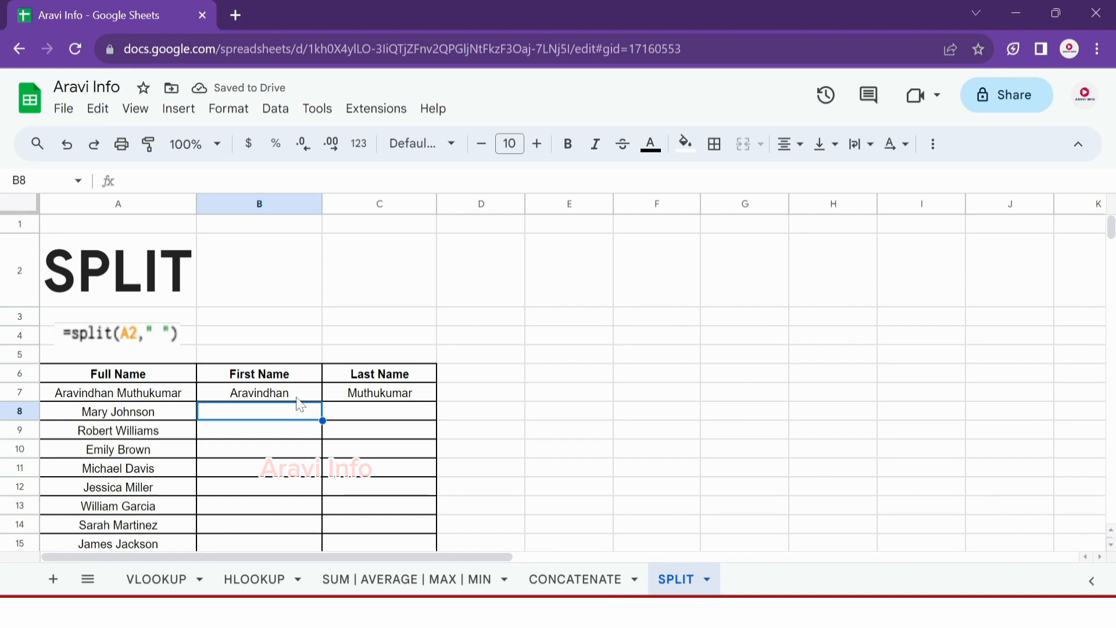
pyautogui.hotkey('ctrl', 'z')
pyautogui.press('Delete')
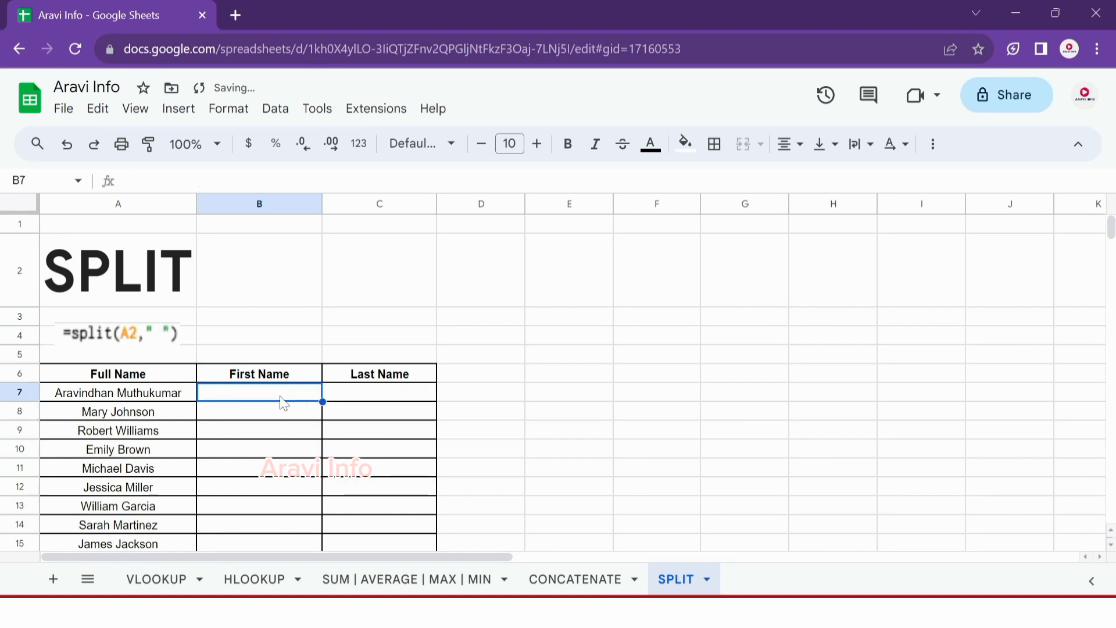
pyautogui.write('=split')
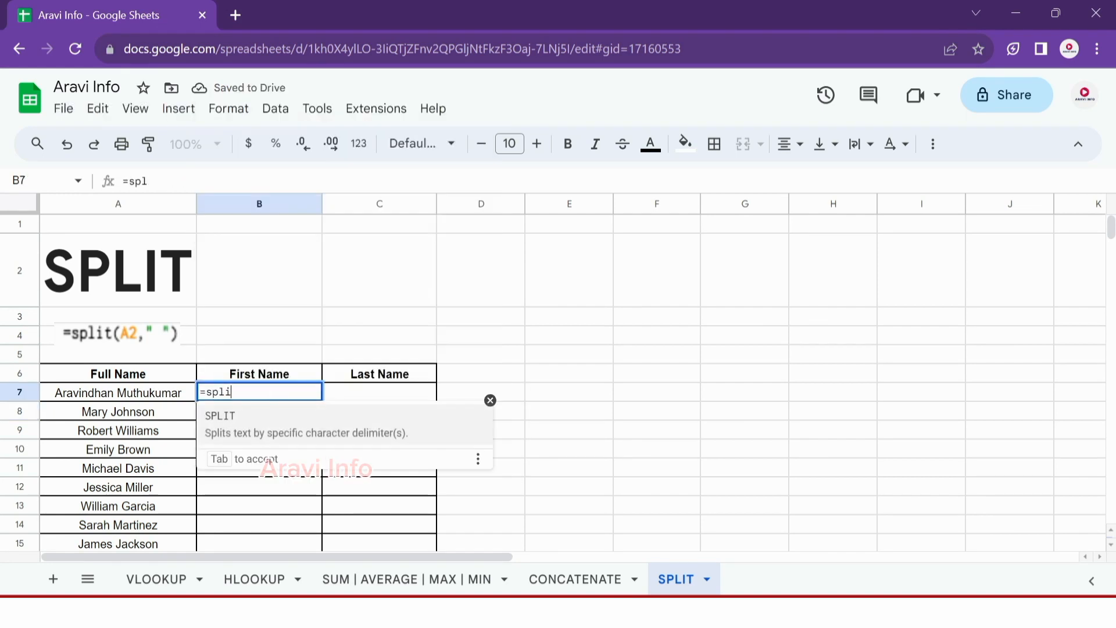
pyautogui.press('Tab')
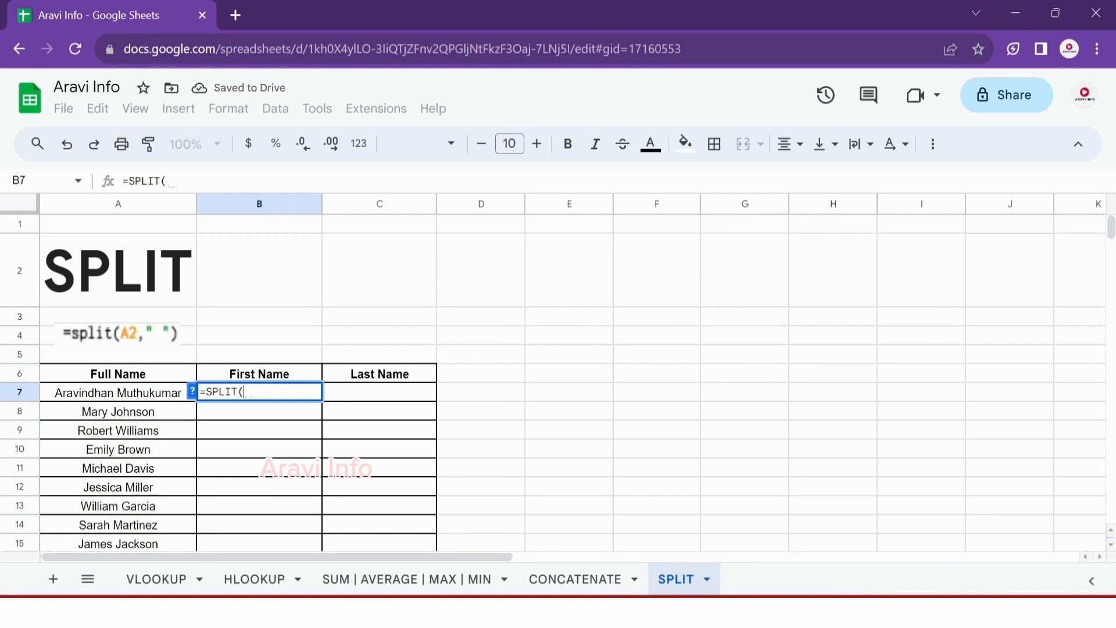
pyautogui.write('A7')
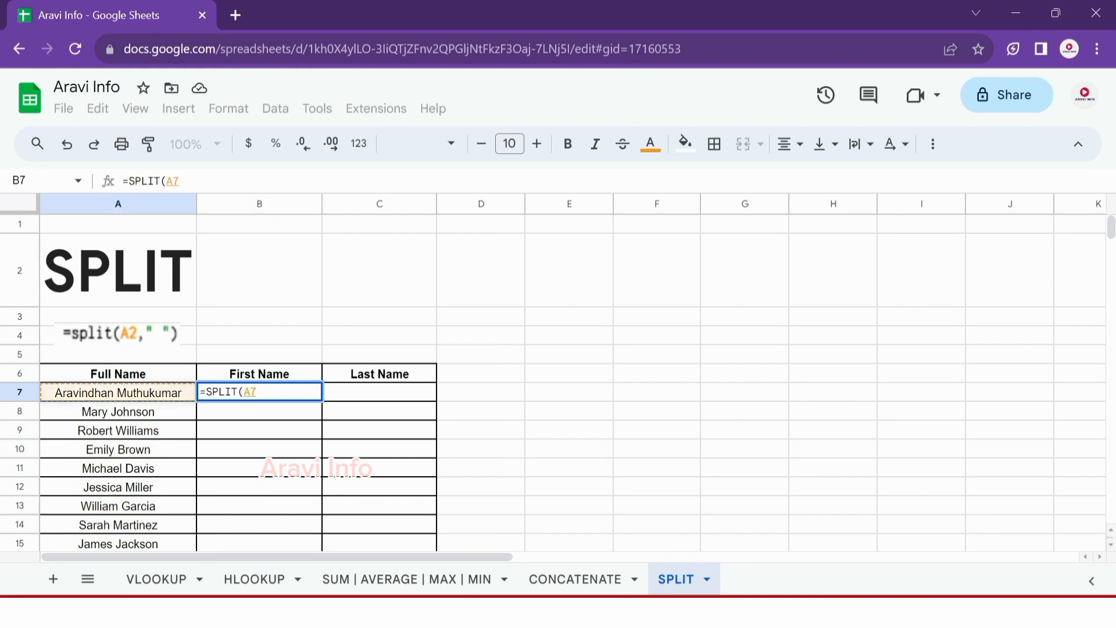
pyautogui.write(',')
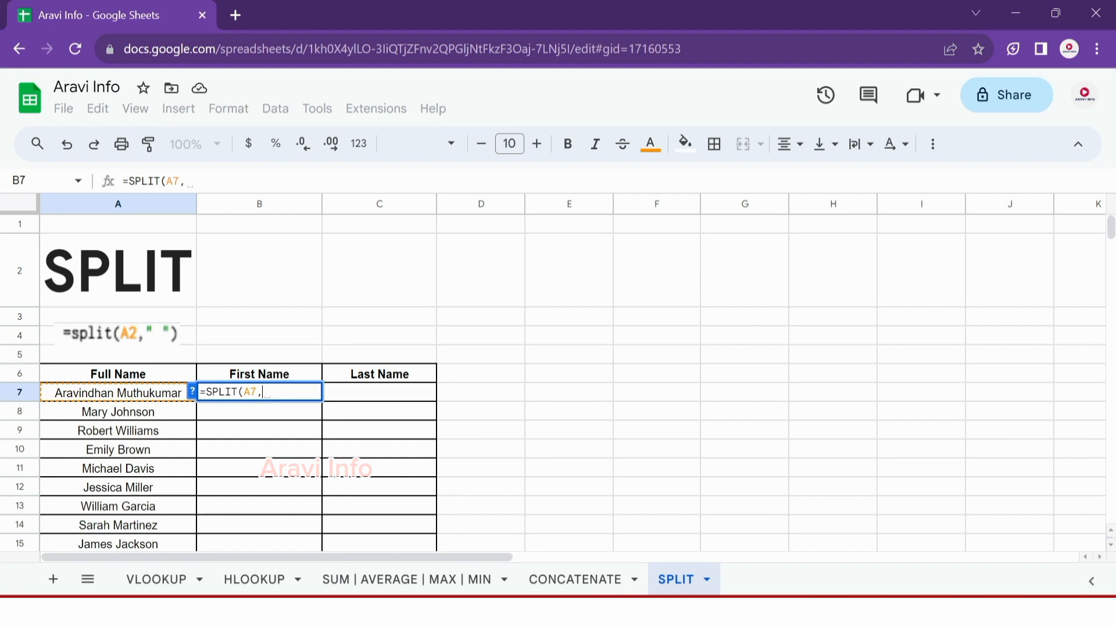
pyautogui.write('""')
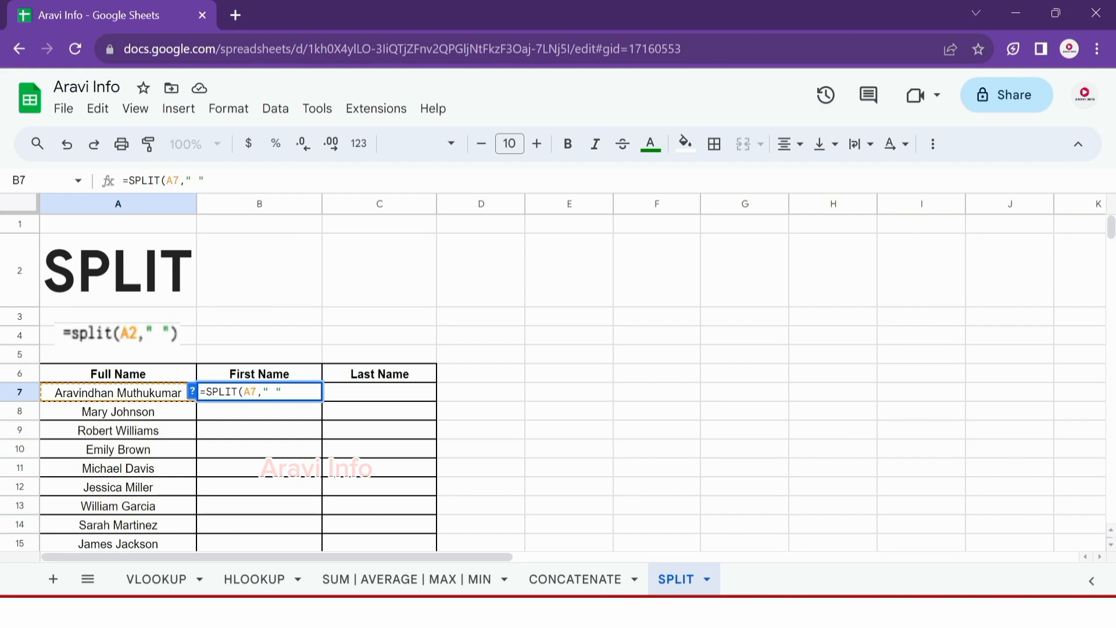
pyautogui.write(')')
pyautogui.press('Return')
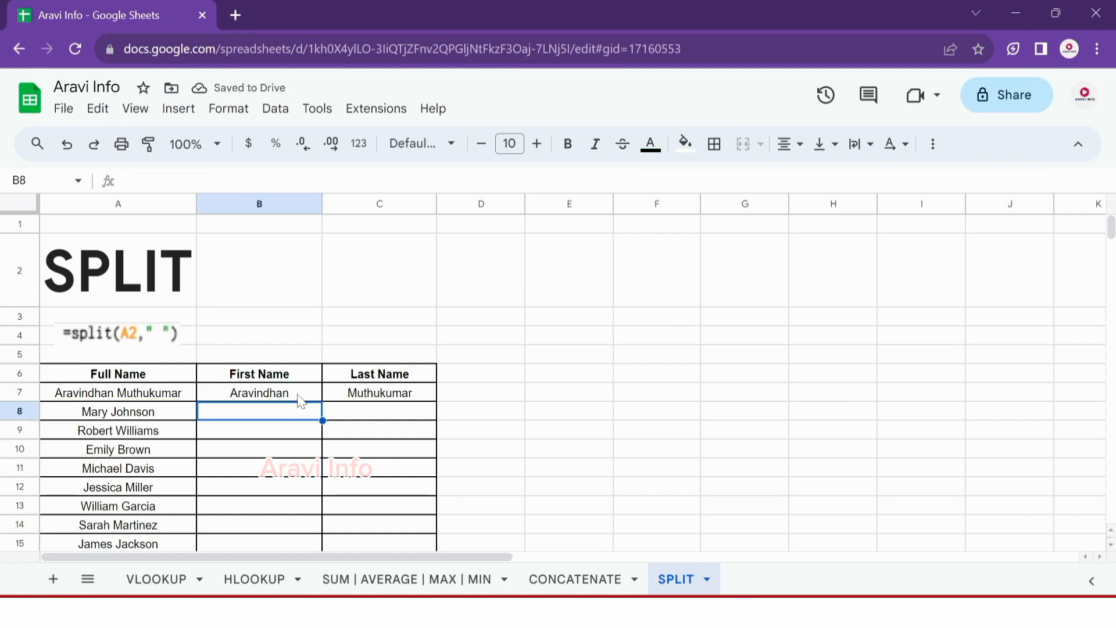
pyautogui.click(304, 397)
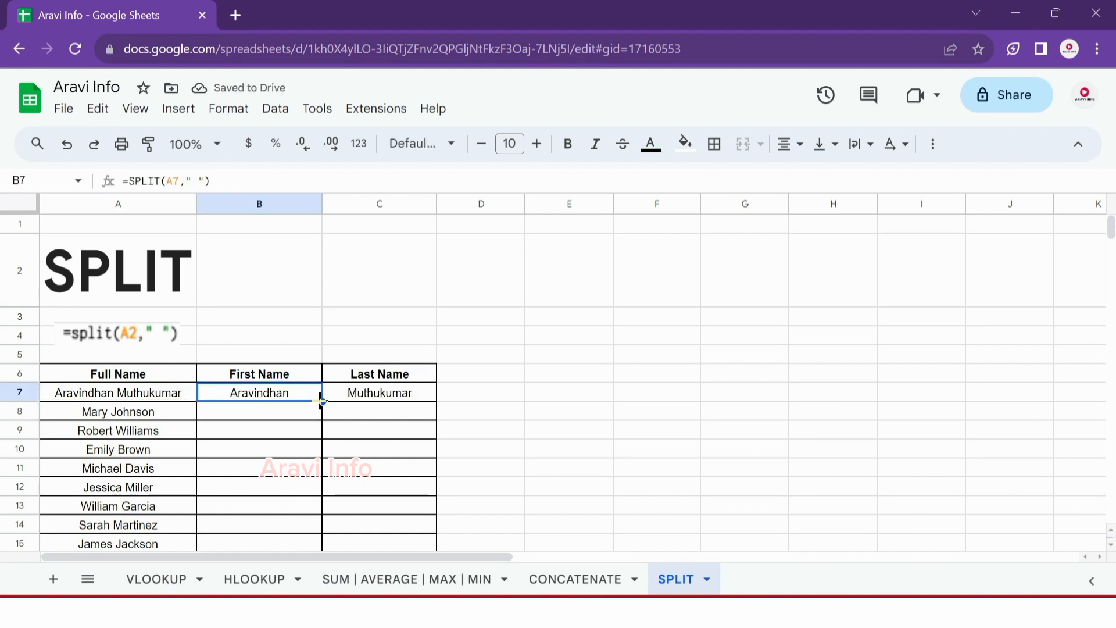
# - Fill B7's SPLIT formula down through row 25 and check the split names
pyautogui.doubleClick(321, 399)
pyautogui.click(108, 417)
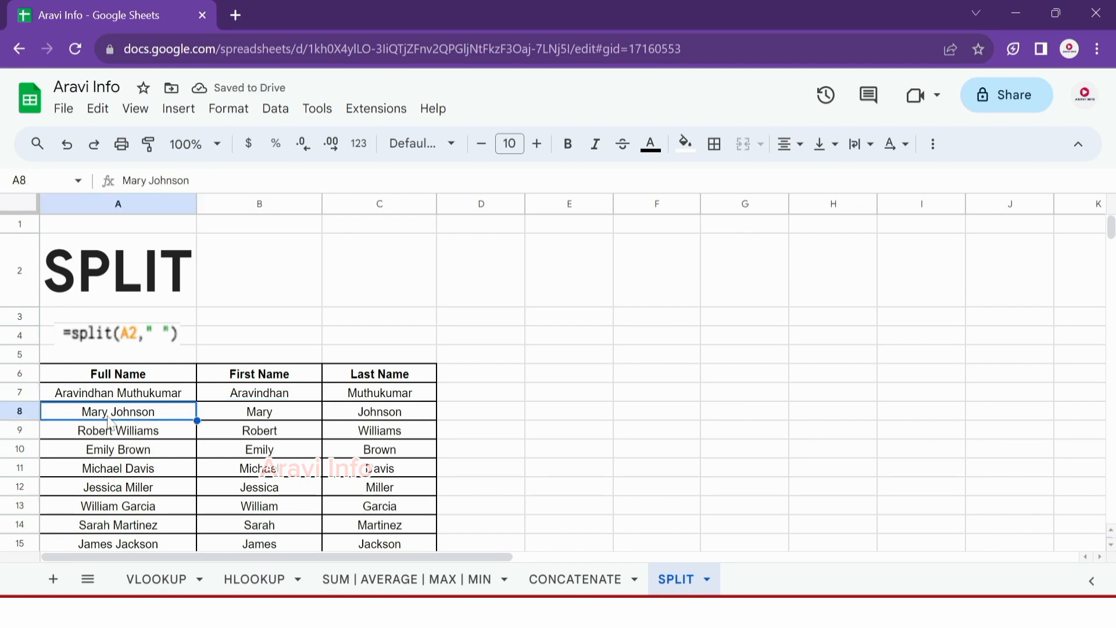
pyautogui.press('Right')
pyautogui.press('Right')
pyautogui.press('Left')
pyautogui.hotkey('ctrl', 'Down')
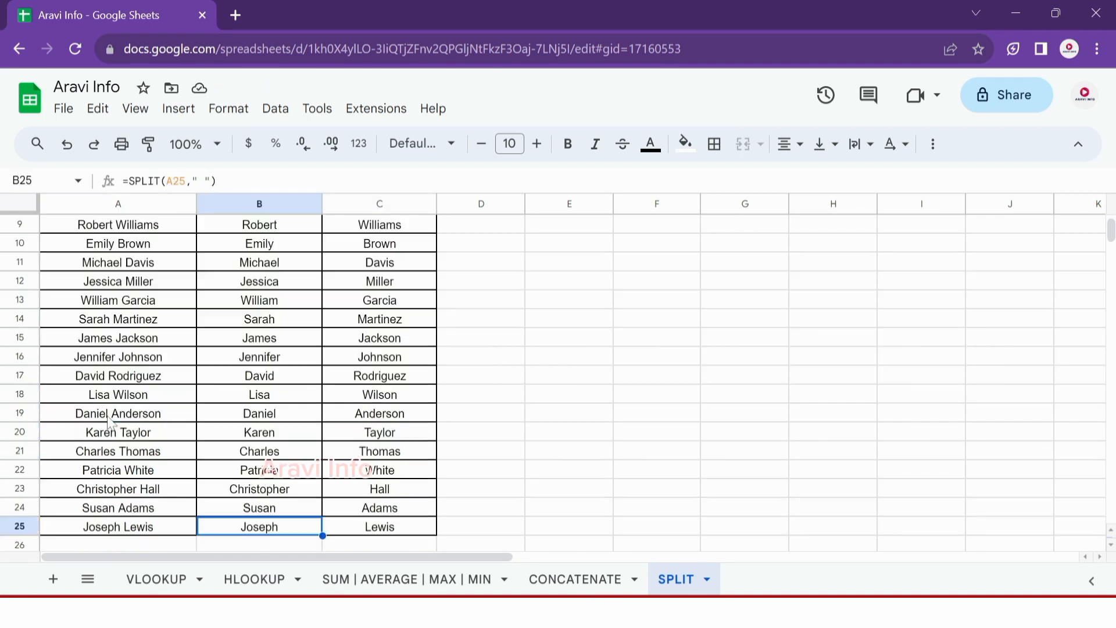
pyautogui.hotkey('ctrl', 'Up')
pyautogui.hotkey('ctrl', 'Up')
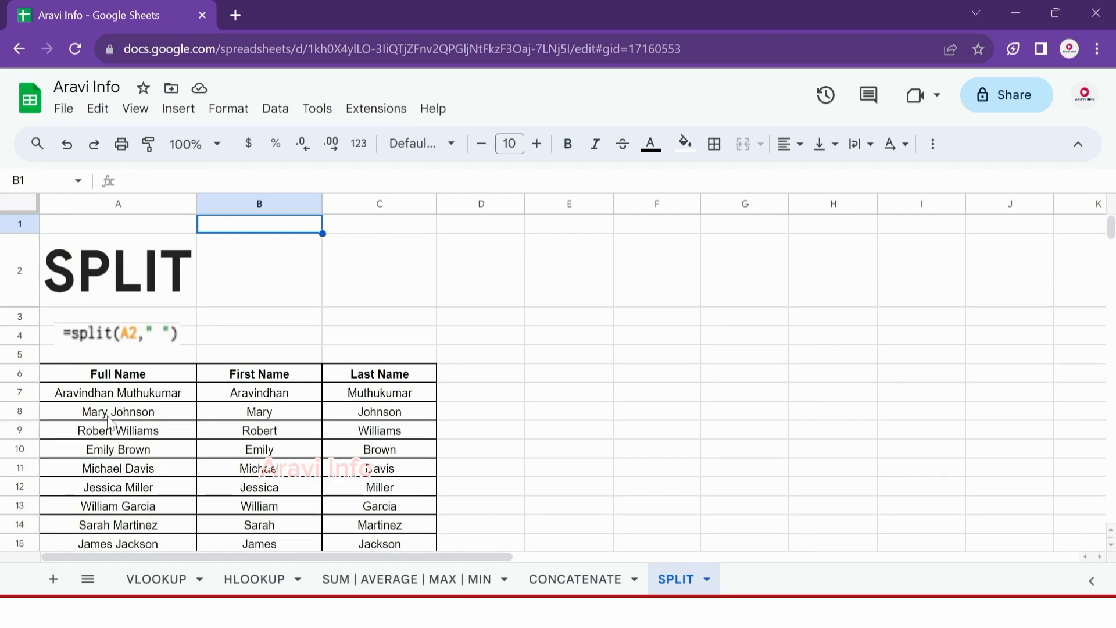
pyautogui.press('Down')
pyautogui.press('Down')
pyautogui.press('Down')
pyautogui.press('Down')
pyautogui.press('Down')
pyautogui.press('Down')
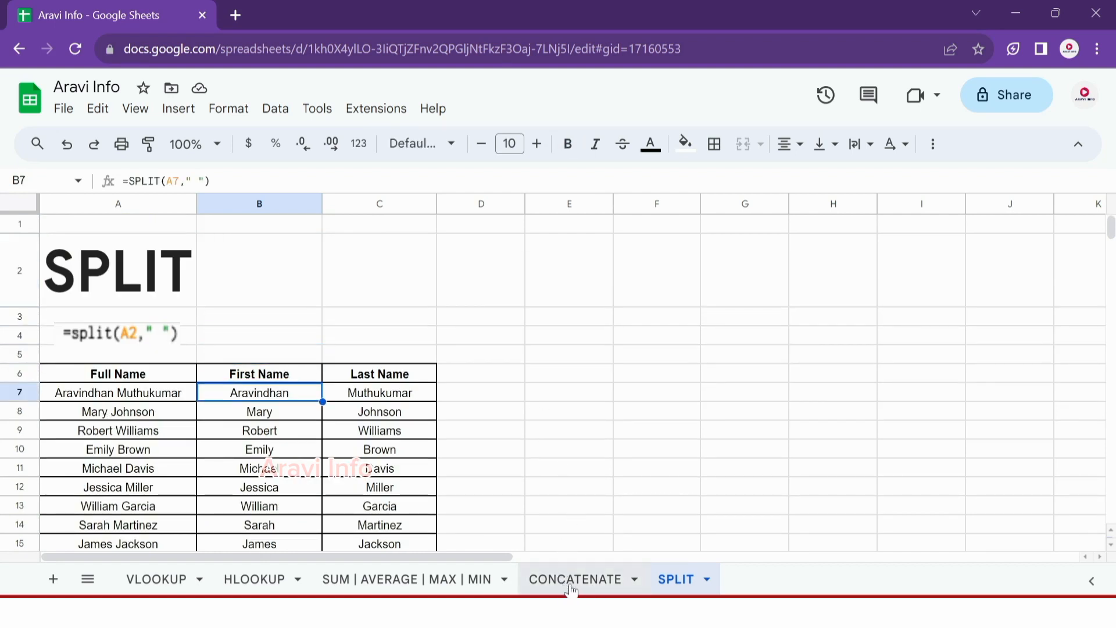
# - Select the first row's split results, B7:C7
pyautogui.click(487, 397)
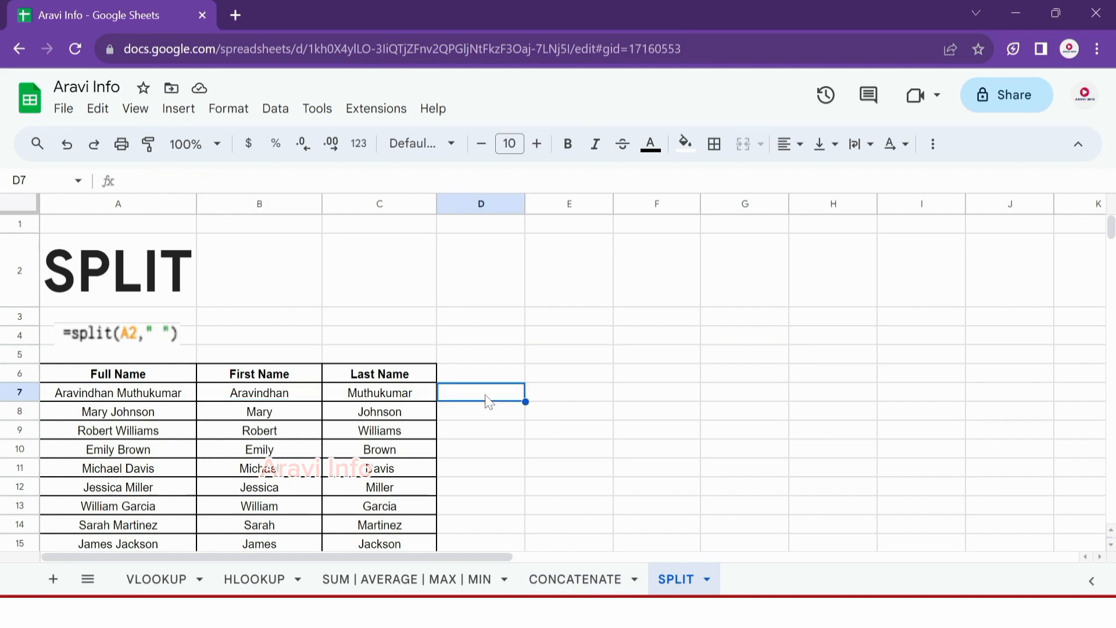
pyautogui.click(277, 400)
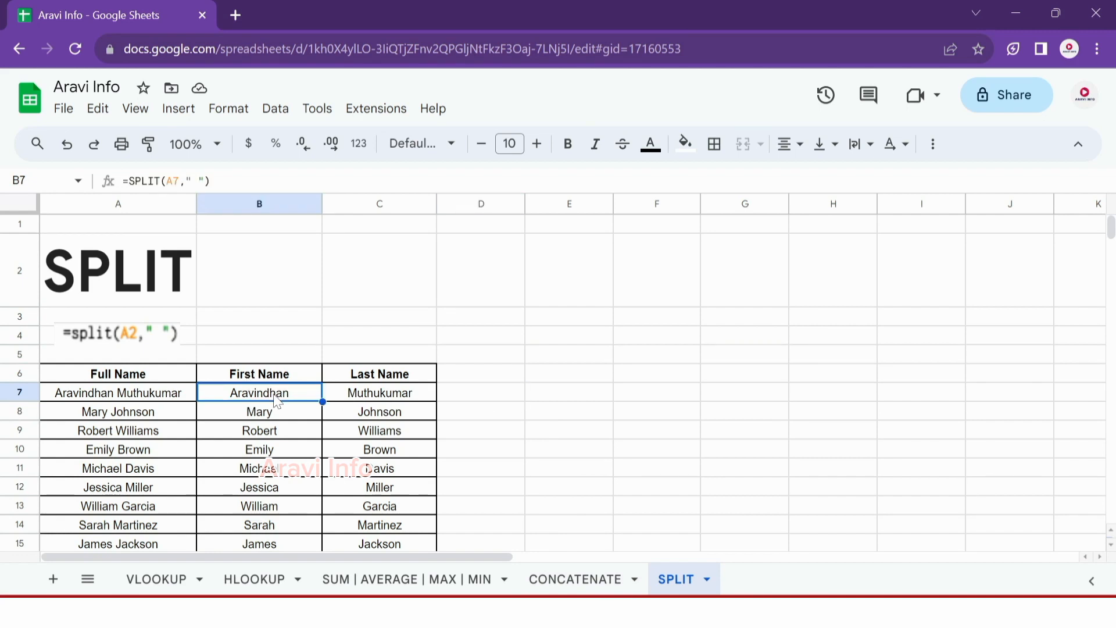
pyautogui.hotkey('shift', 'Right')
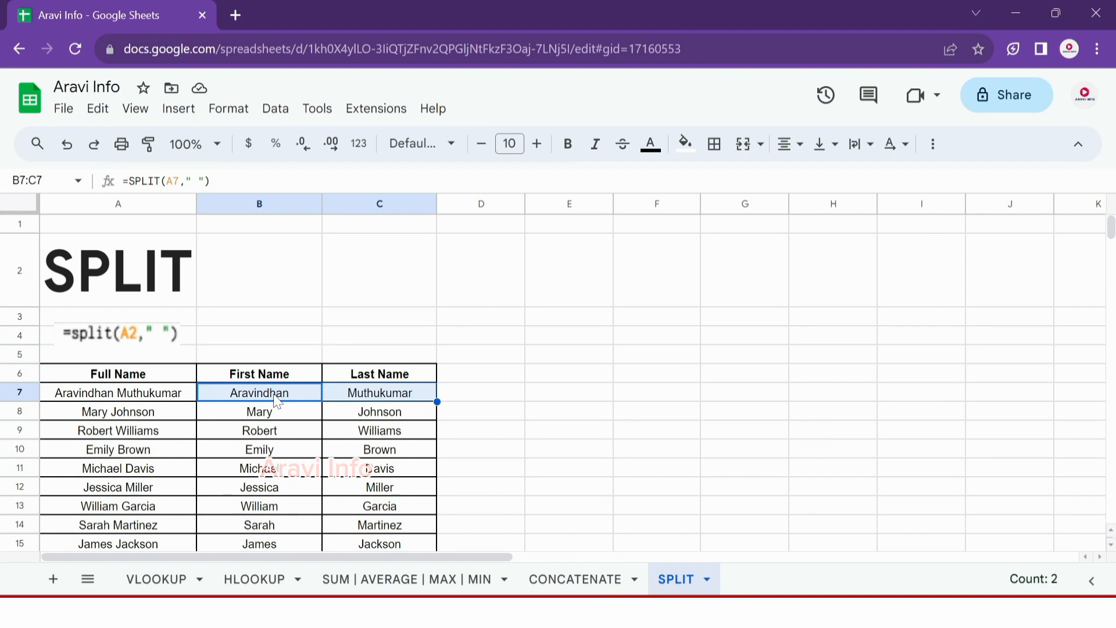